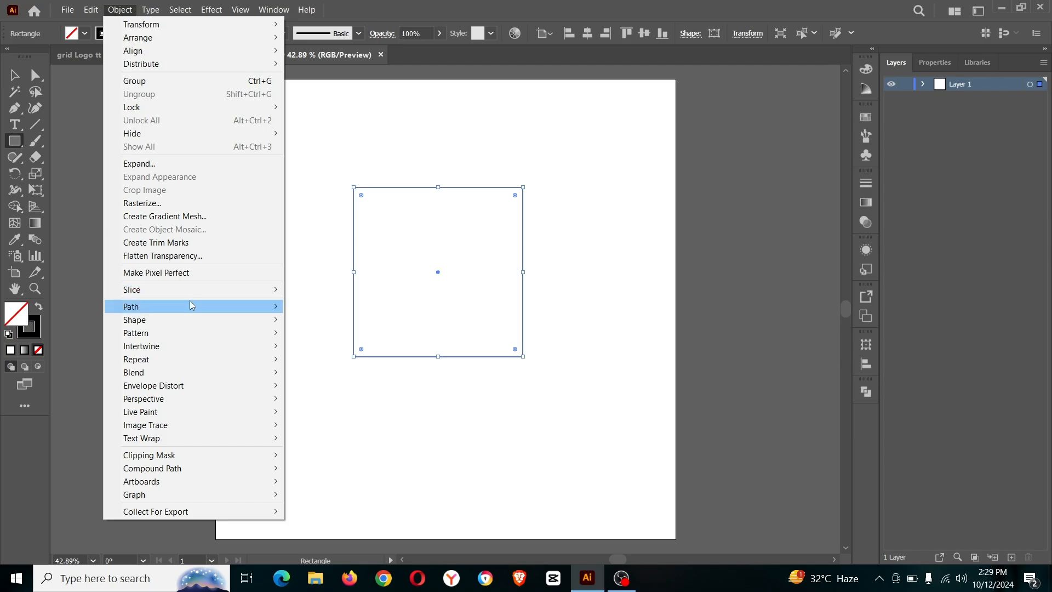
Step: Split the selected square into a grid of 7 rows and 7 columns, previewing the result
{"action": "mouse_move", "coordinate": [195, 306]}
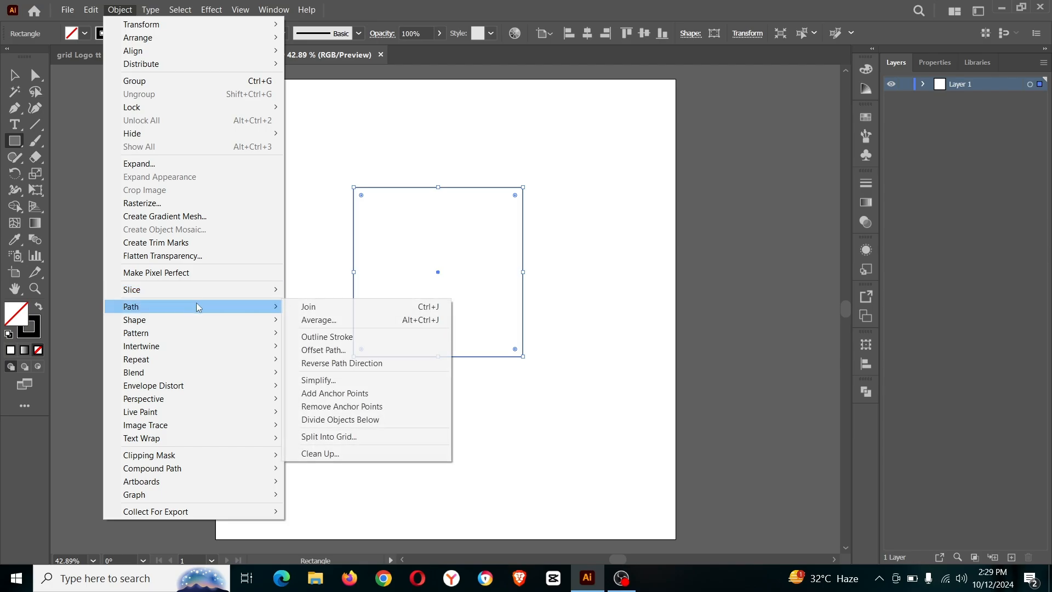
{"action": "left_click", "coordinate": [355, 437]}
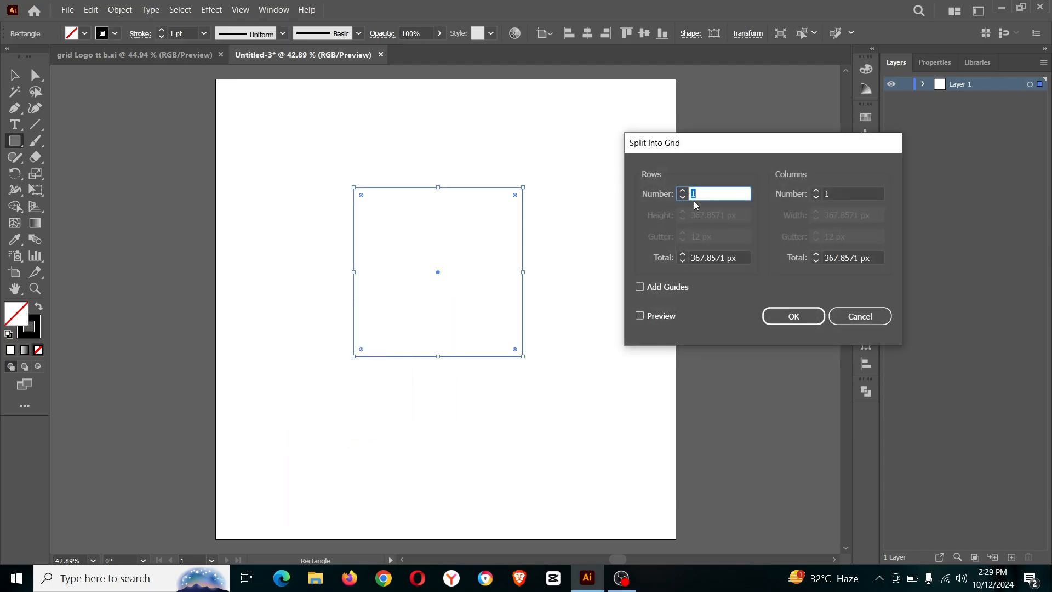
{"action": "left_click_drag", "start_coordinate": [697, 193], "coordinate": [691, 196]}
{"action": "type", "text": "7"}
{"action": "left_click", "coordinate": [825, 194]}
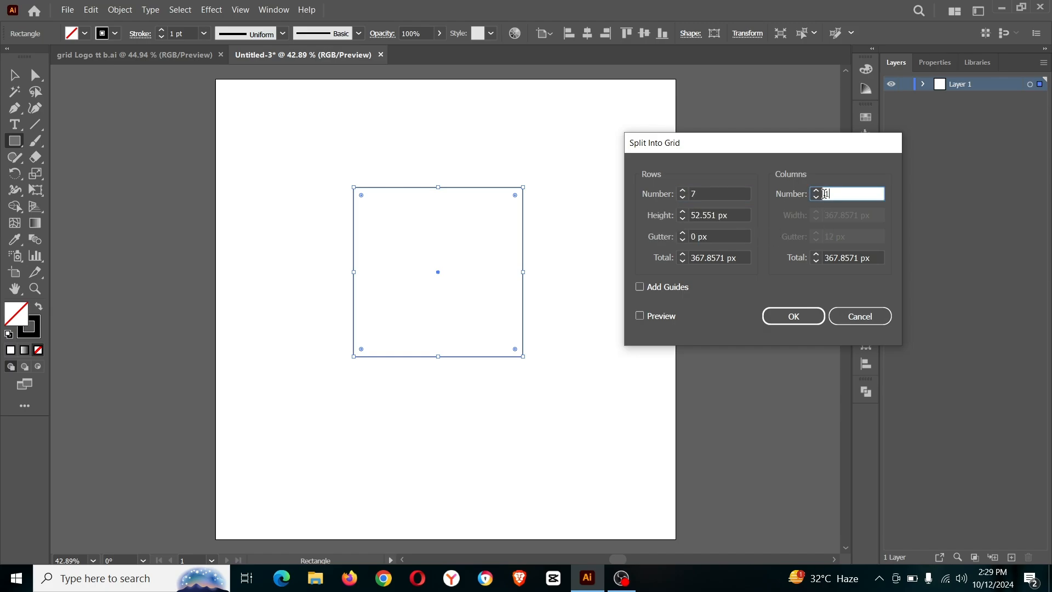
{"action": "type", "text": "7"}
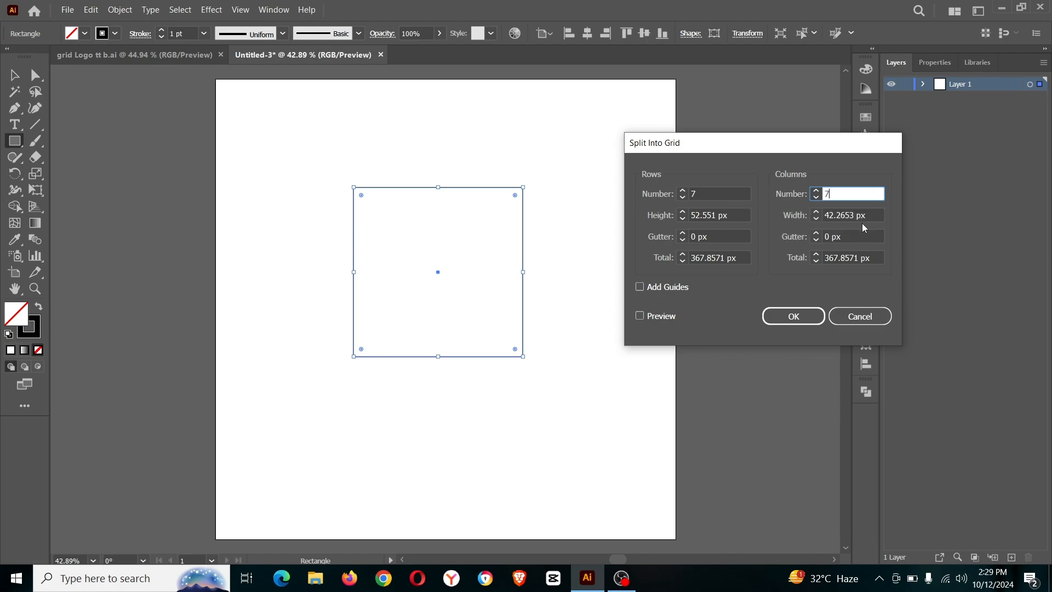
{"action": "left_click", "coordinate": [641, 317]}
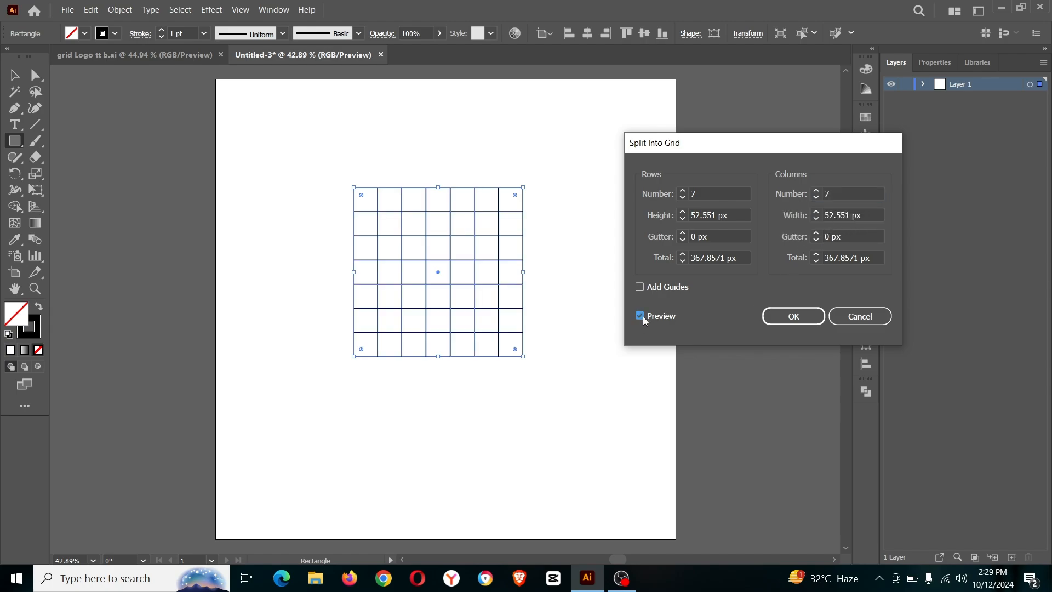
{"action": "left_click", "coordinate": [788, 316]}
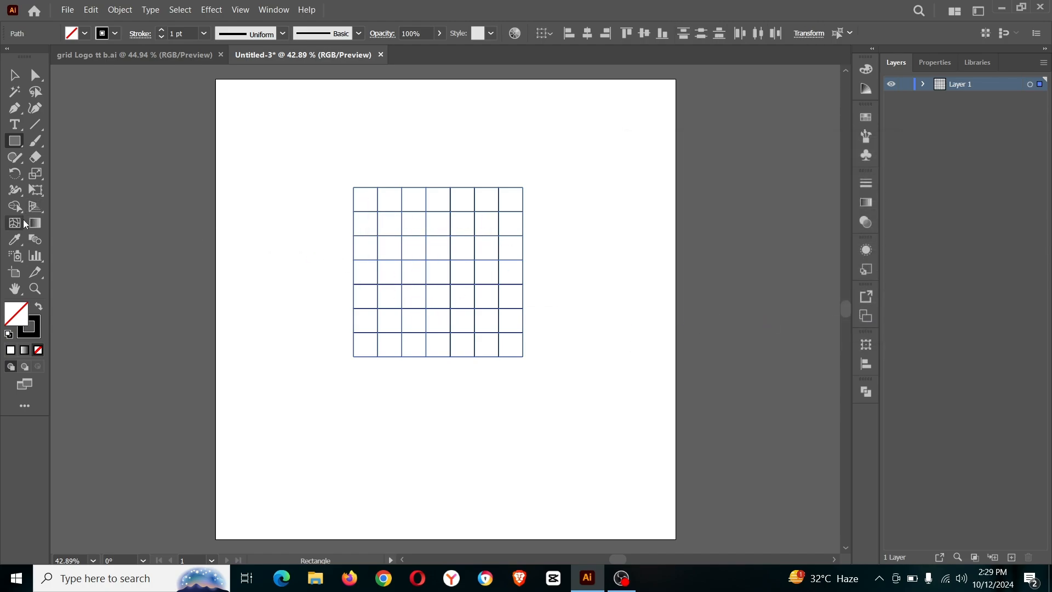
Step: Activate the Shape Builder tool for the grid and set a black fill with no stroke
{"action": "left_click_drag", "start_coordinate": [19, 208], "coordinate": [58, 208]}
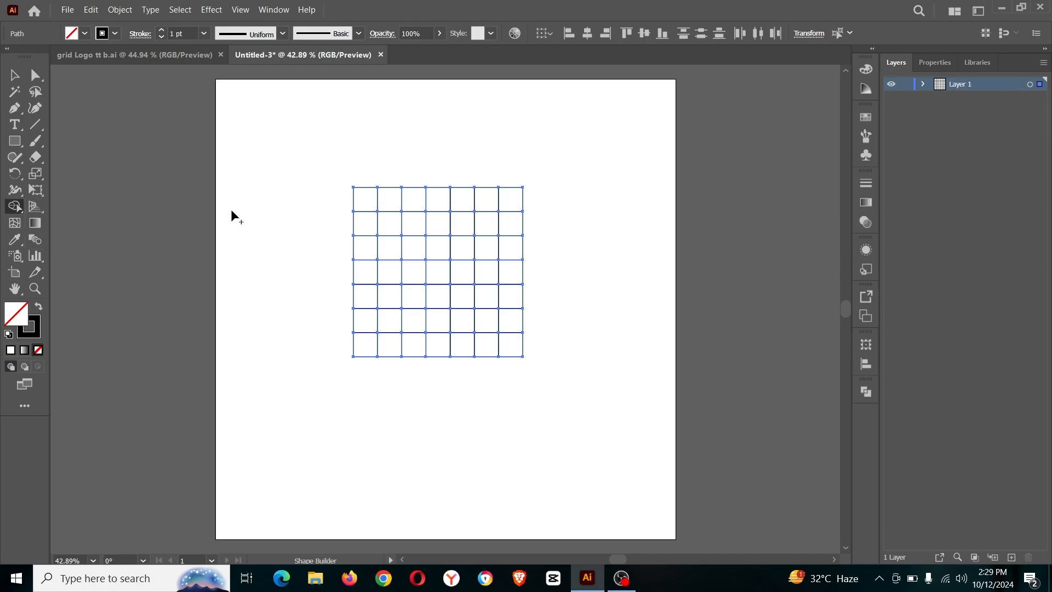
{"action": "left_click", "coordinate": [86, 34]}
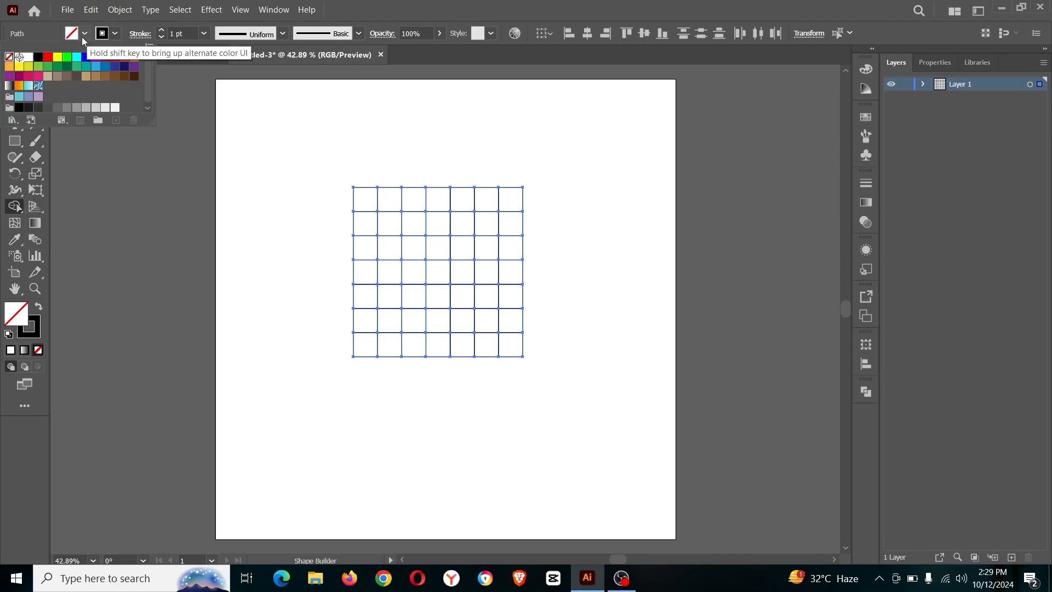
{"action": "left_click", "coordinate": [40, 58]}
{"action": "left_click", "coordinate": [120, 34]}
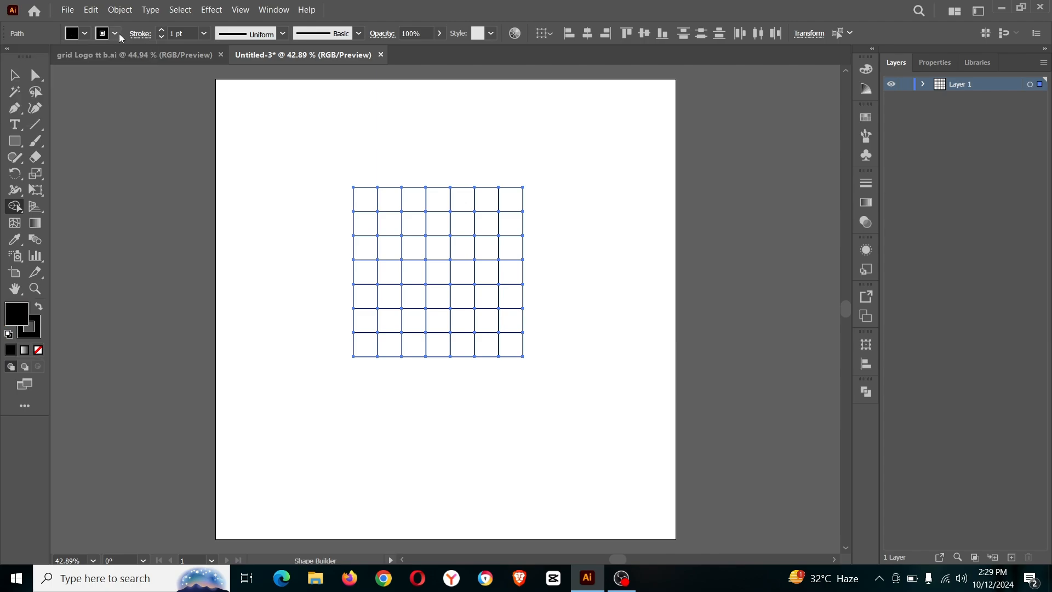
{"action": "left_click", "coordinate": [116, 34]}
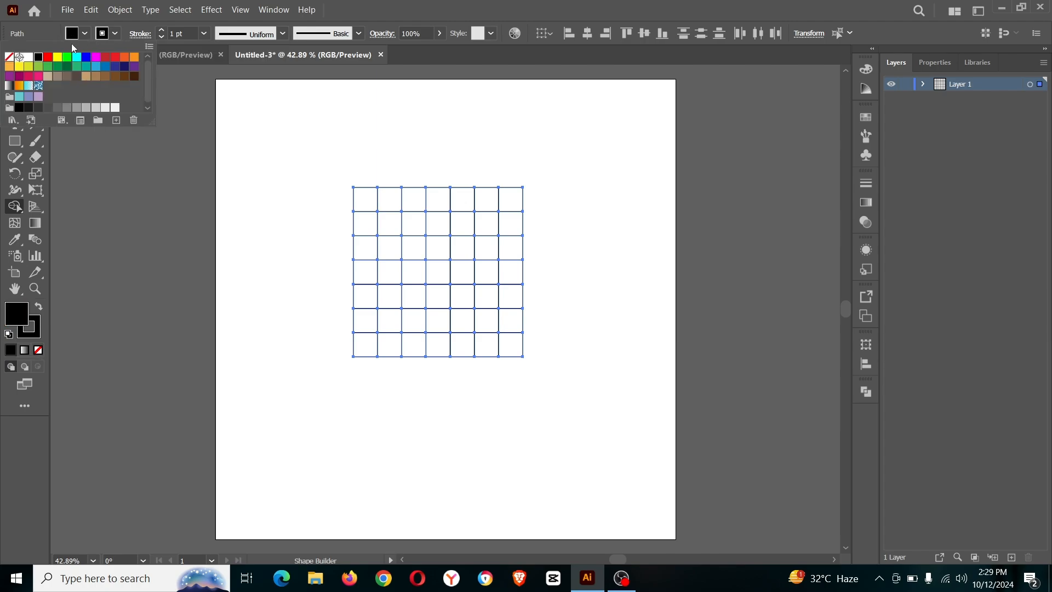
{"action": "left_click", "coordinate": [10, 57]}
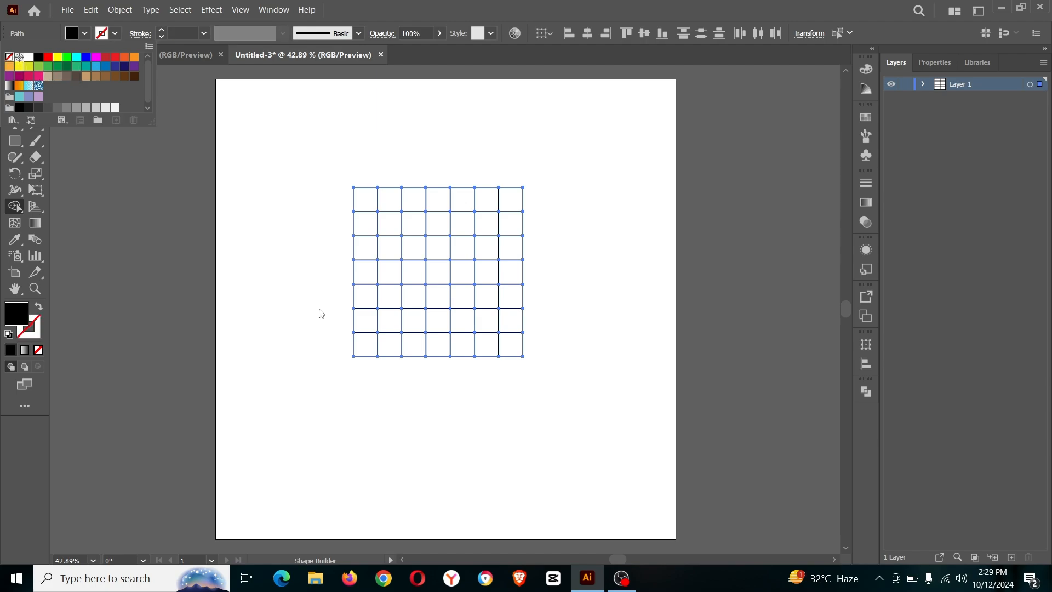
{"action": "key", "text": "Escape"}
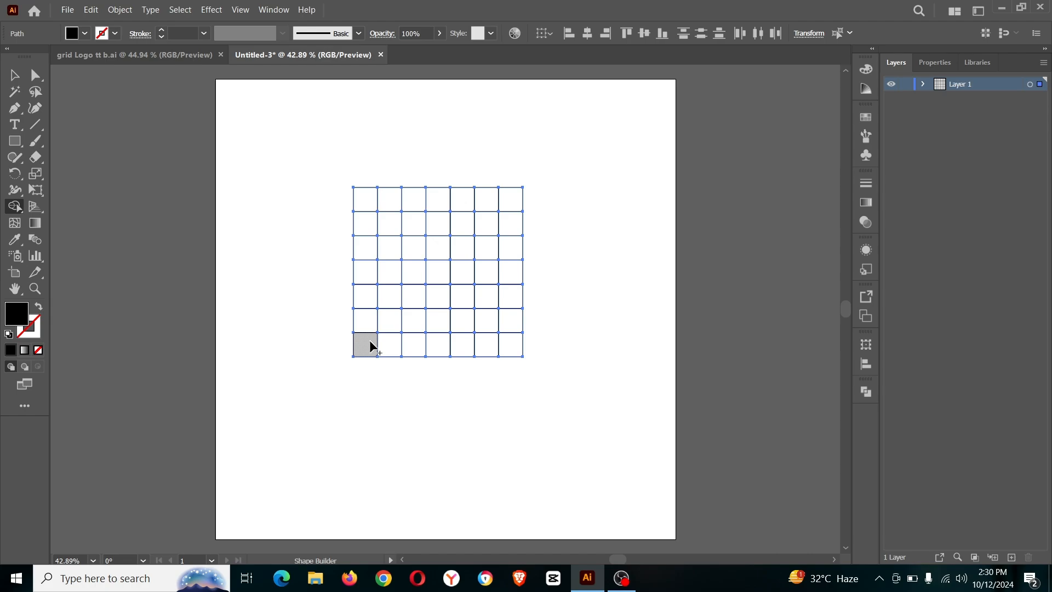
Step: Merge cells with Shape Builder into an A-like shape (left column, top row, fifth column, fourth-row crossbar) and a hooked stroke along the right column and bottom row
{"action": "mouse_move", "coordinate": [370, 345]}
{"action": "left_mouse_down"}
{"action": "mouse_move", "coordinate": [365, 202]}
{"action": "mouse_move", "coordinate": [462, 203]}
{"action": "left_mouse_up"}
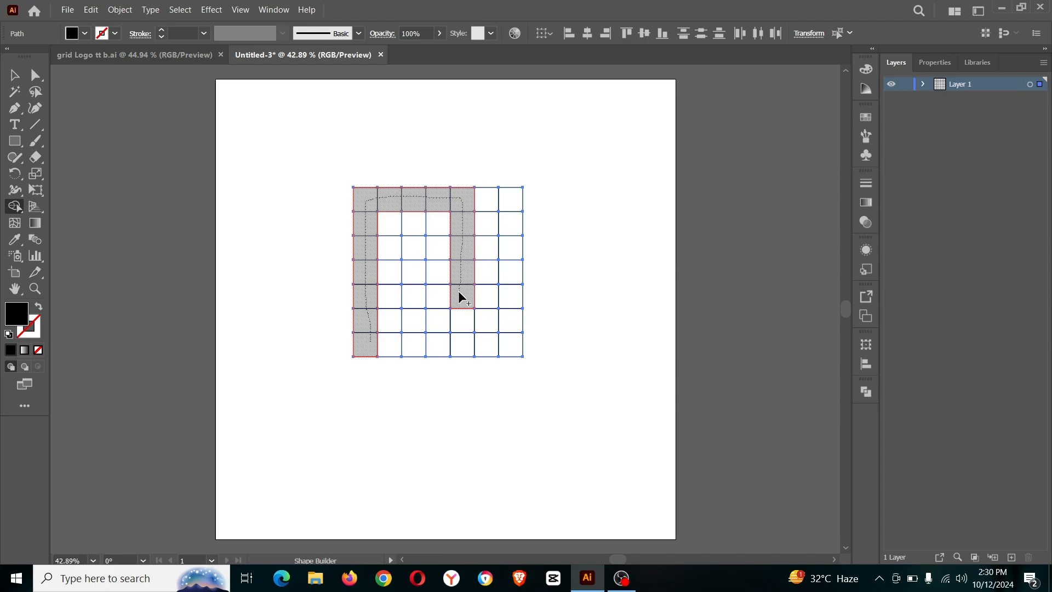
{"action": "left_click_drag", "start_coordinate": [462, 298], "coordinate": [462, 300]}
{"action": "mouse_move", "coordinate": [510, 218]}
{"action": "left_mouse_down"}
{"action": "mouse_move", "coordinate": [505, 342]}
{"action": "mouse_move", "coordinate": [416, 351]}
{"action": "mouse_move", "coordinate": [412, 326]}
{"action": "left_mouse_up"}
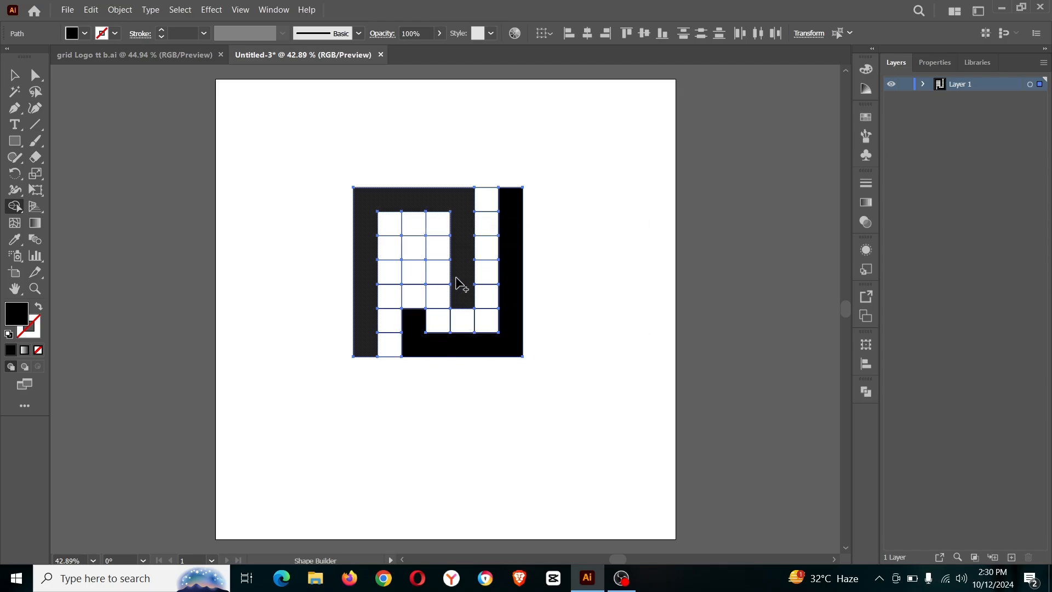
{"action": "left_click_drag", "start_coordinate": [460, 284], "coordinate": [376, 274]}
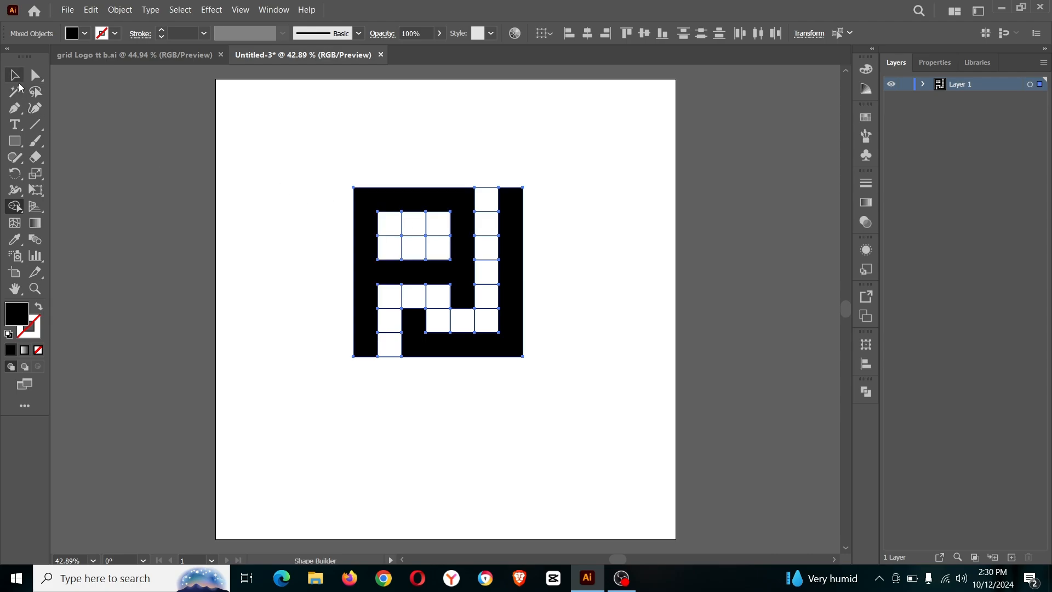
Step: Move the whole grid with its black shapes to the upper-left area of the artboard and deselect it
{"action": "left_click", "coordinate": [19, 83]}
{"action": "left_click_drag", "start_coordinate": [402, 204], "coordinate": [312, 123]}
{"action": "left_click", "coordinate": [516, 161]}
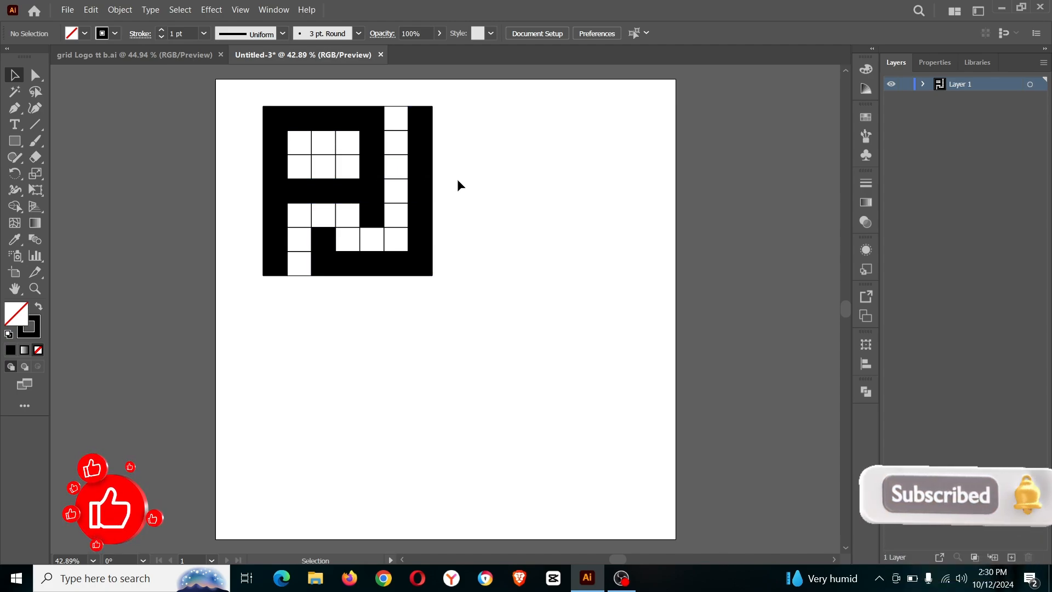
Step: Copy the two merged black shapes without the empty cells and place the duplicate to the right of the original grid
{"action": "left_click", "coordinate": [369, 138]}
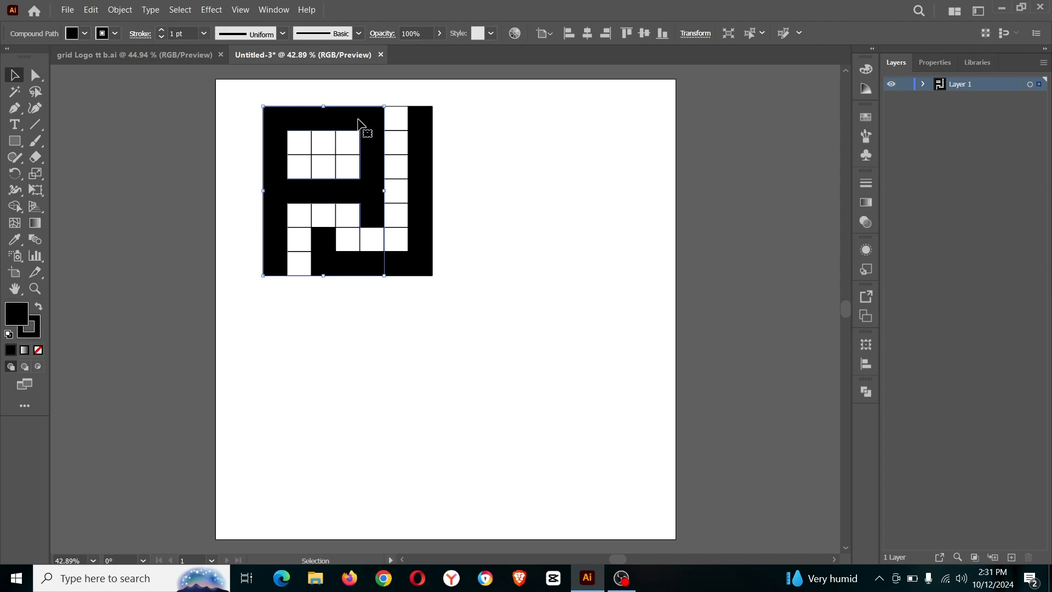
{"action": "left_click", "coordinate": [424, 149], "text": "shift"}
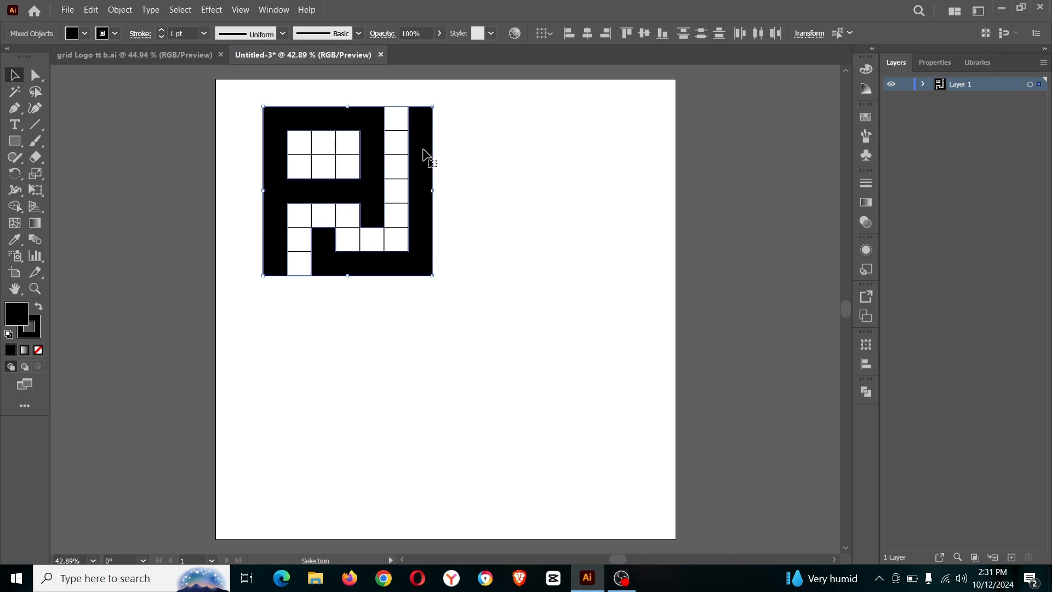
{"action": "key", "text": "ctrl"}
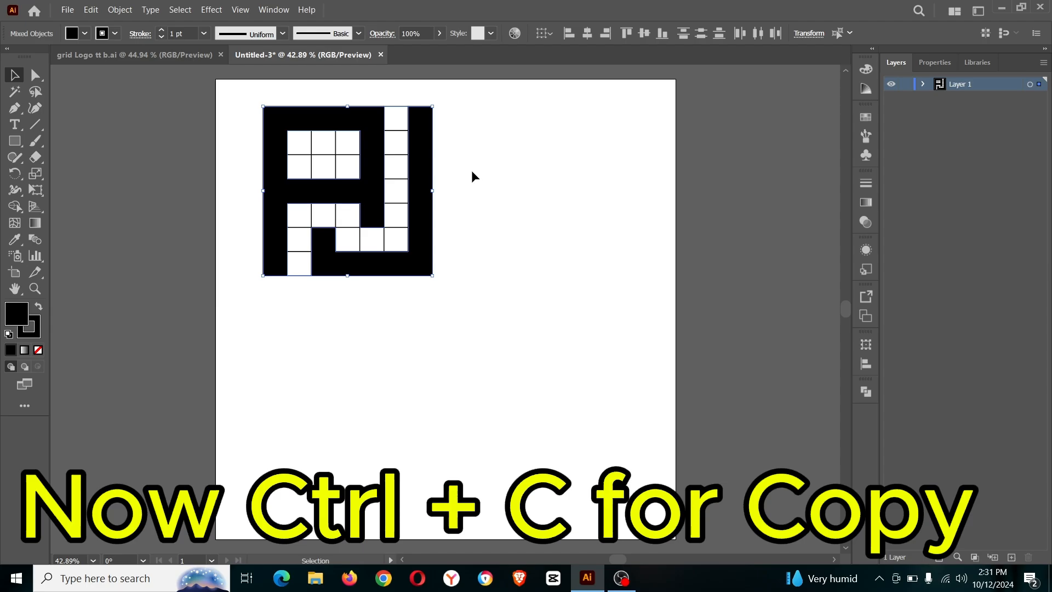
{"action": "key", "text": "ctrl+c"}
{"action": "key", "text": "ctrl+v"}
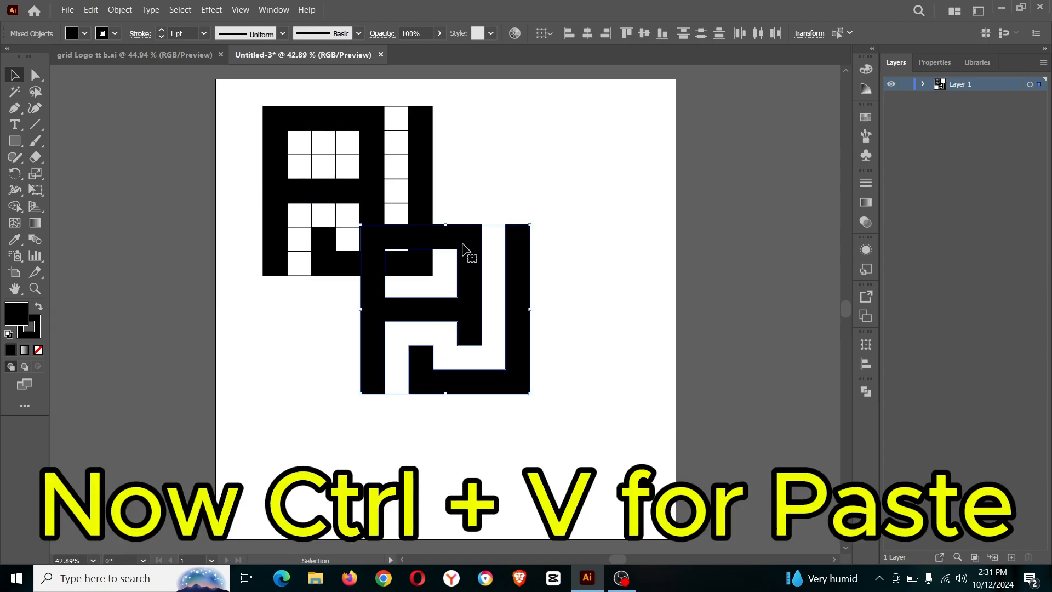
{"action": "left_click_drag", "start_coordinate": [471, 249], "coordinate": [585, 147]}
Step: Group the duplicated logo shapes and scale the group down in the upper-right area of the artboard
{"action": "right_click", "coordinate": [585, 147]}
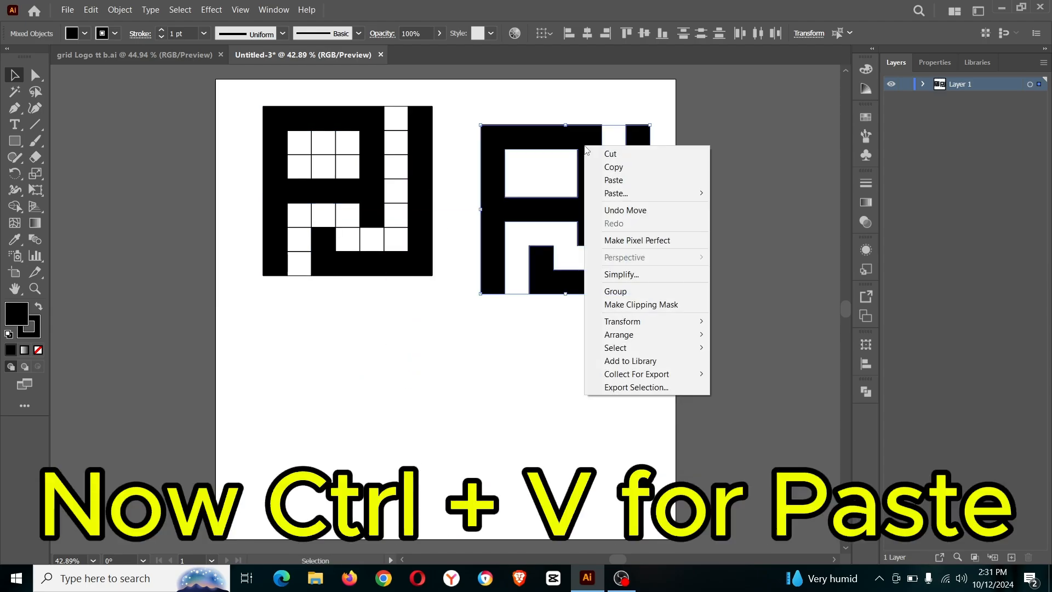
{"action": "left_click", "coordinate": [625, 291]}
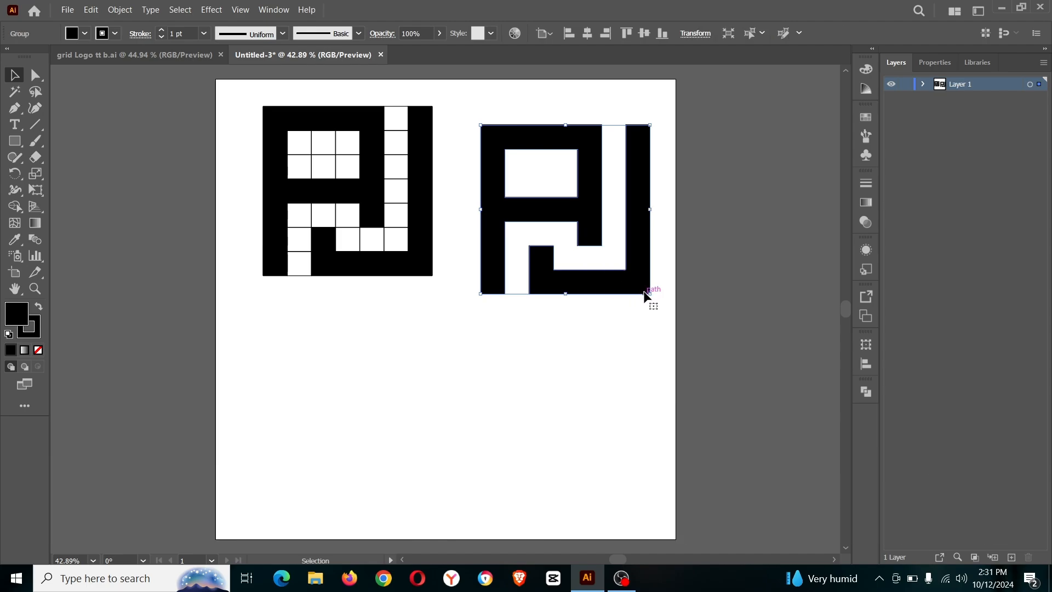
{"action": "left_click_drag", "start_coordinate": [647, 294], "coordinate": [617, 196]}
Step: Group the original grid with its black shapes, scale it down to about the duplicate's size, and deselect it
{"action": "left_click_drag", "start_coordinate": [237, 96], "coordinate": [434, 281]}
{"action": "right_click", "coordinate": [415, 197]}
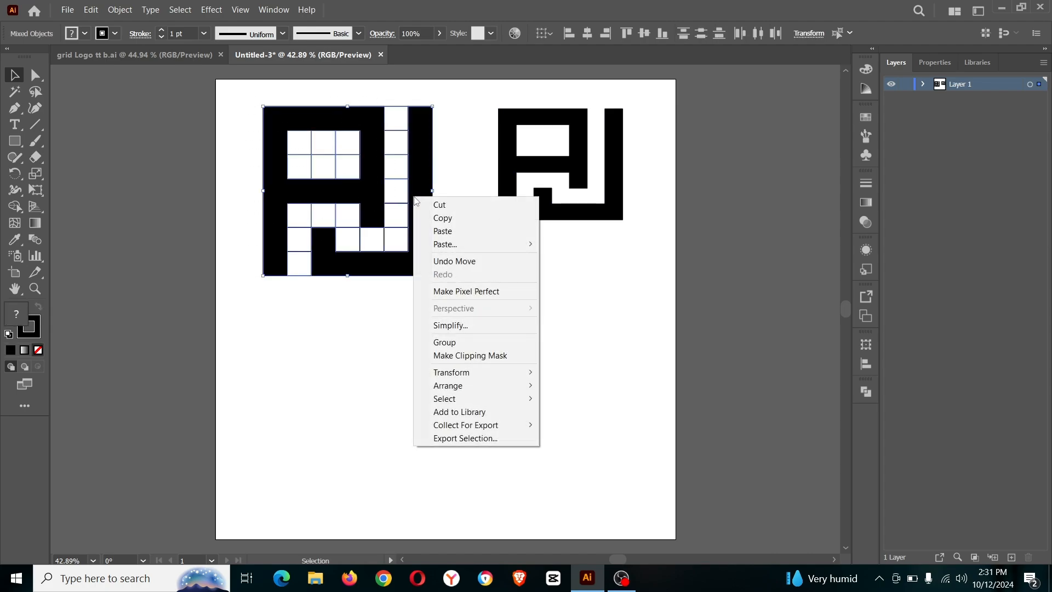
{"action": "left_click", "coordinate": [462, 342]}
{"action": "left_click_drag", "start_coordinate": [432, 275], "coordinate": [378, 197]}
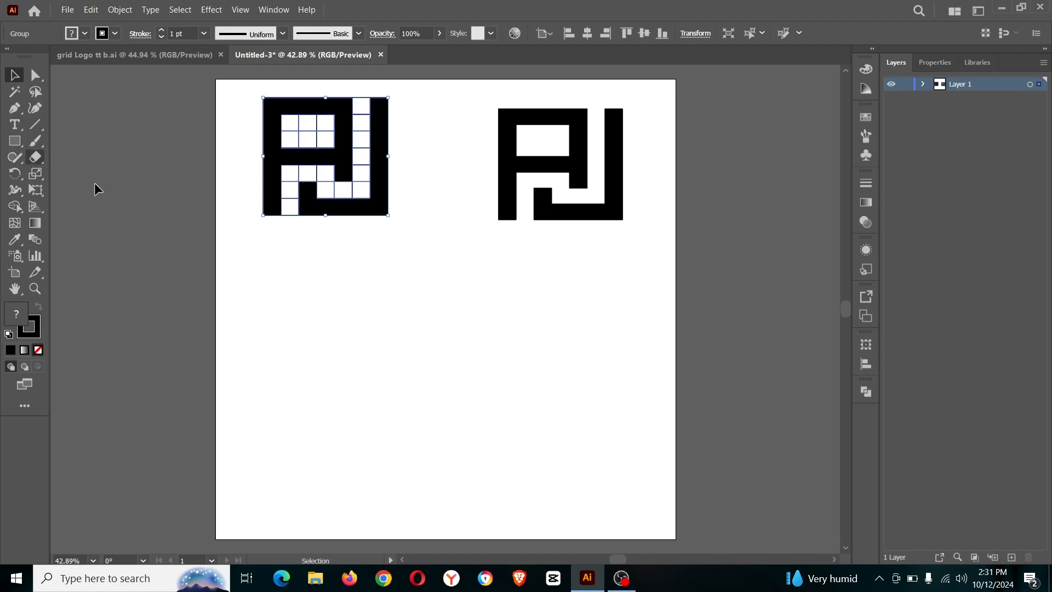
{"action": "left_click", "coordinate": [268, 297]}
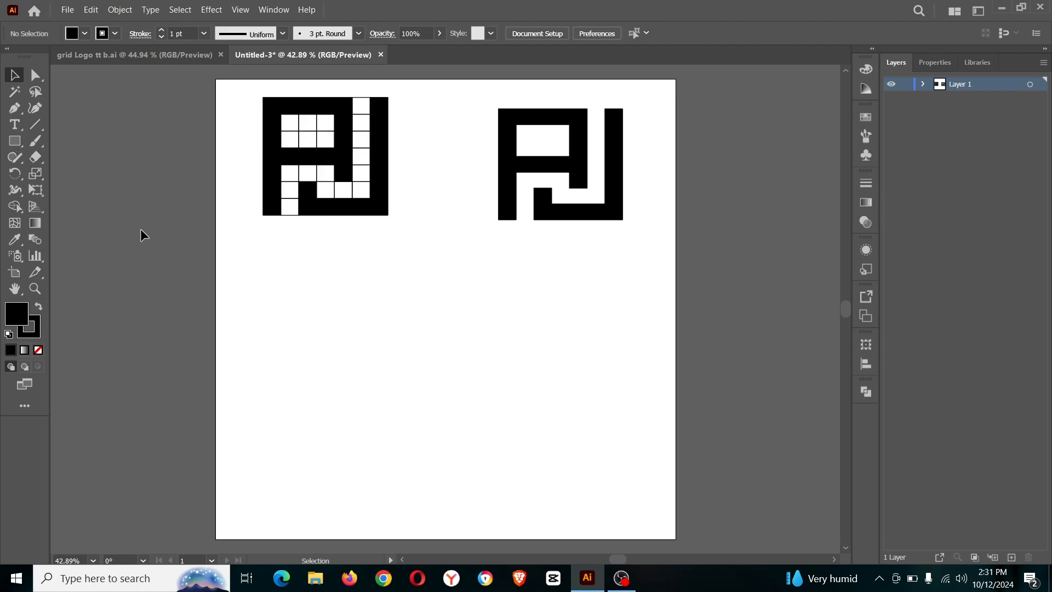
Step: Draw an unfilled square about 356 px wide with a black stroke in the empty area below the two logos
{"action": "left_click_drag", "start_coordinate": [17, 144], "coordinate": [55, 145]}
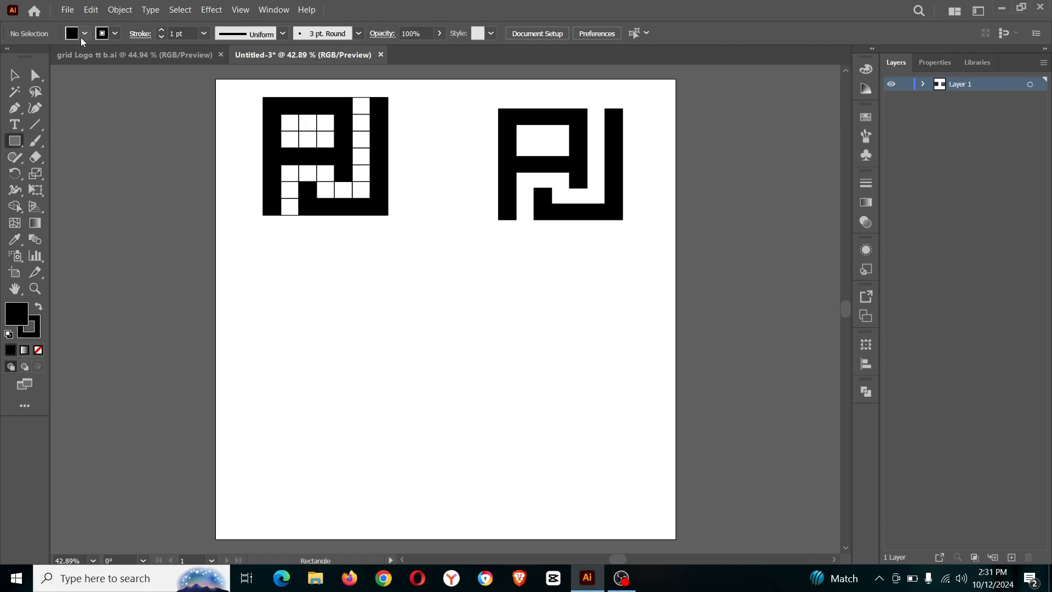
{"action": "left_click", "coordinate": [80, 37]}
{"action": "left_click", "coordinate": [9, 57]}
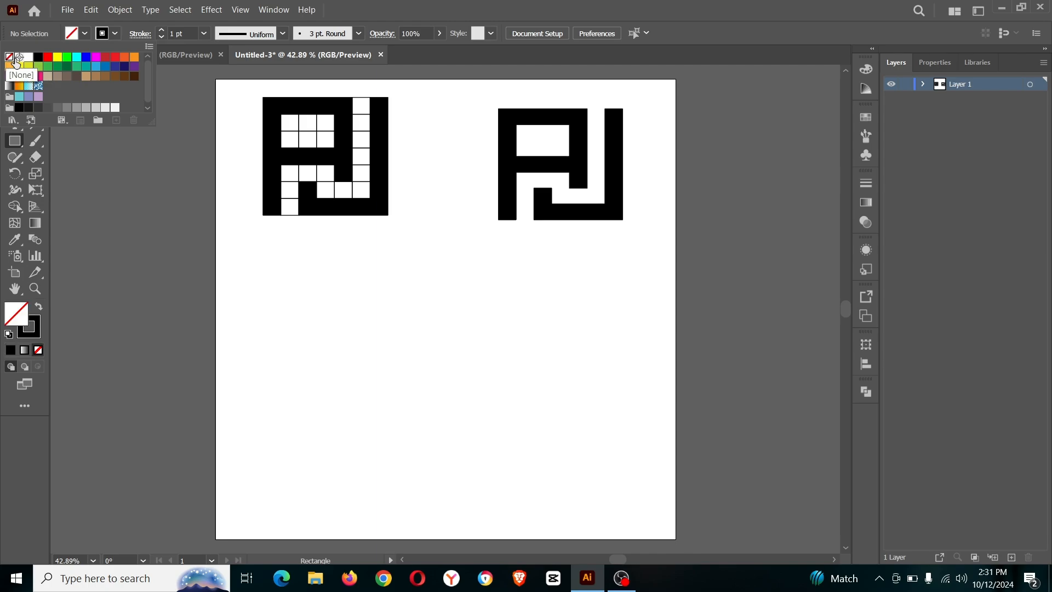
{"action": "left_click", "coordinate": [335, 308]}
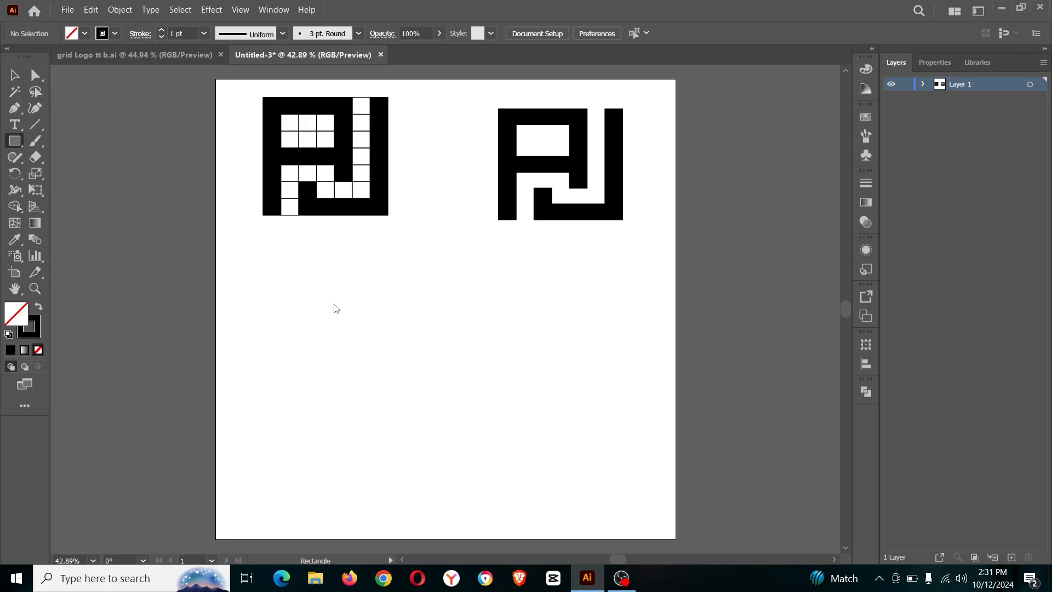
{"action": "left_click_drag", "start_coordinate": [344, 310], "coordinate": [466, 472]}
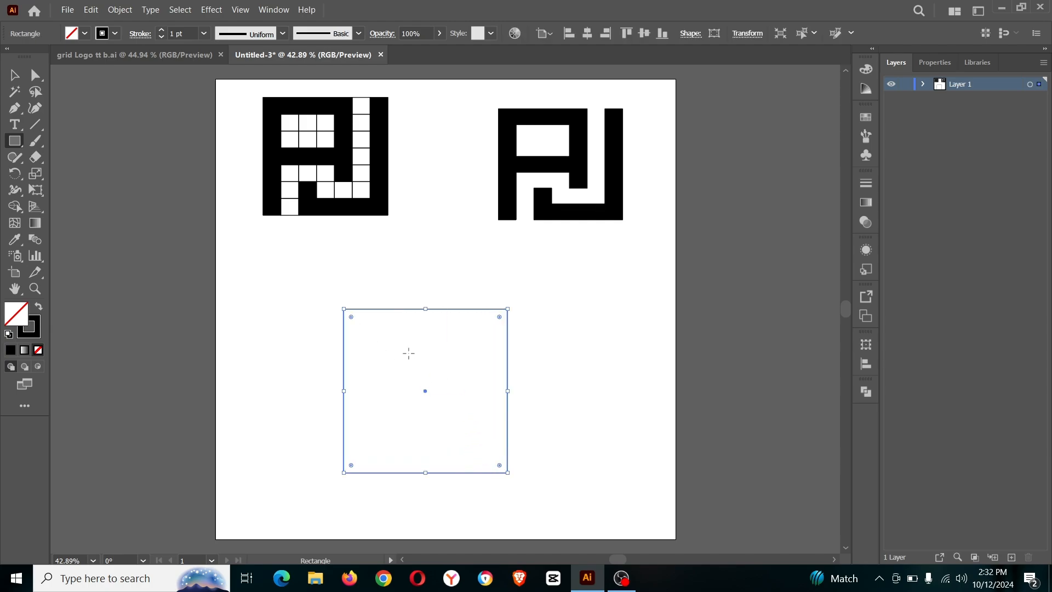
Step: Split the new lower square into a grid of 7 rows and 7 columns
{"action": "left_click", "coordinate": [120, 9]}
{"action": "mouse_move", "coordinate": [167, 307]}
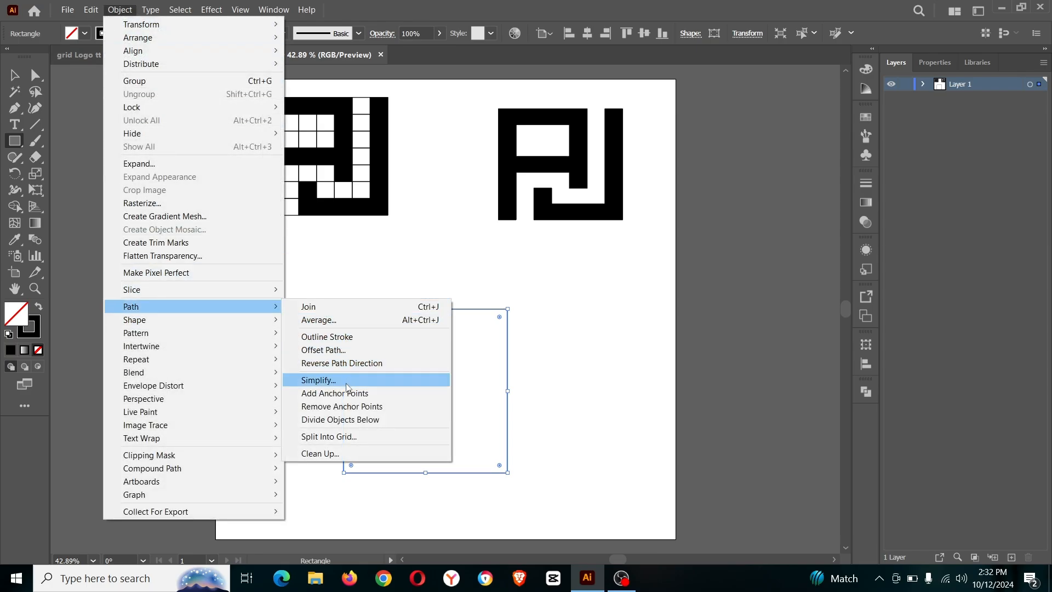
{"action": "left_click", "coordinate": [329, 437]}
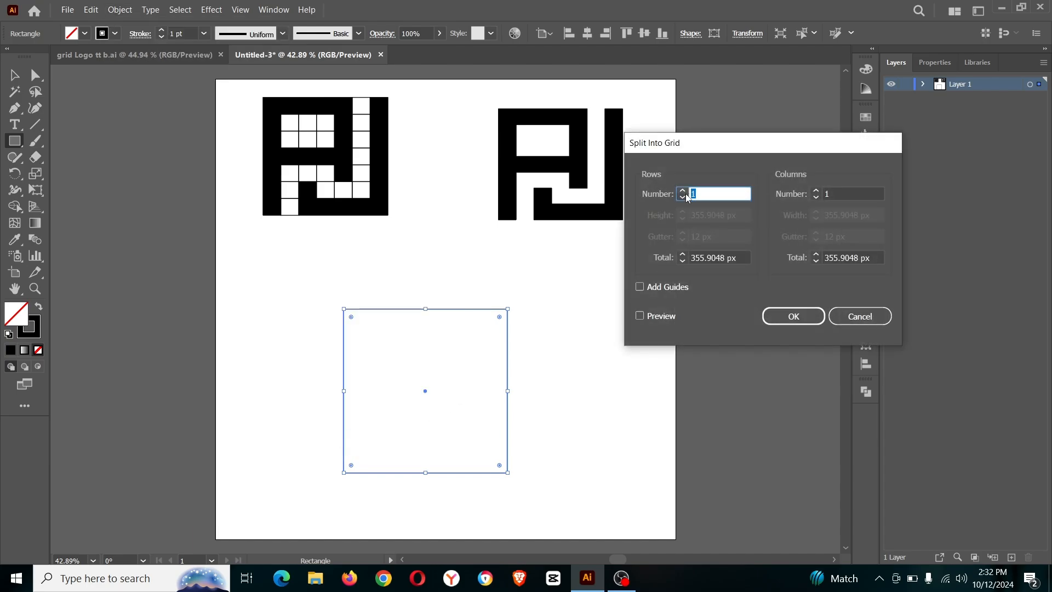
{"action": "type", "text": "7"}
{"action": "left_click", "coordinate": [832, 194]}
{"action": "type", "text": "7"}
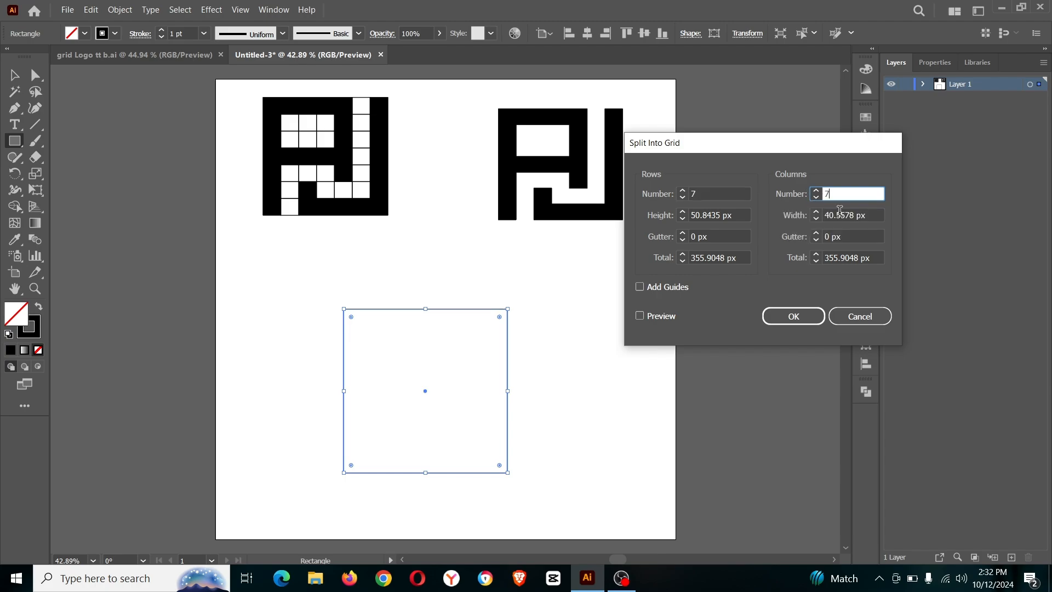
{"action": "left_click", "coordinate": [788, 317]}
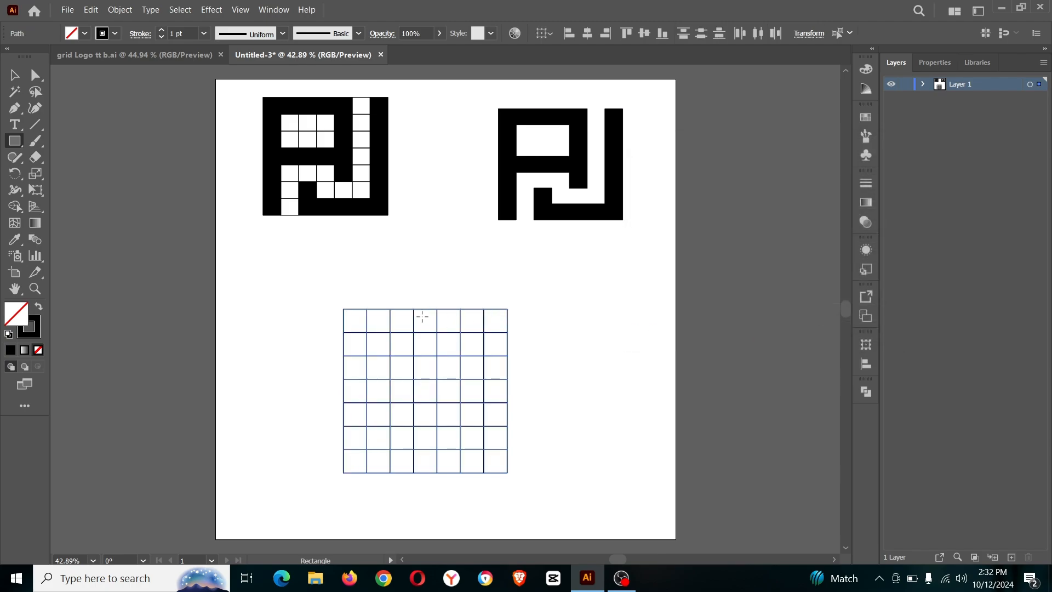
Step: Rotate the new lower grid by 45° so that it stands on its corner as a diamond
{"action": "left_click", "coordinate": [15, 75]}
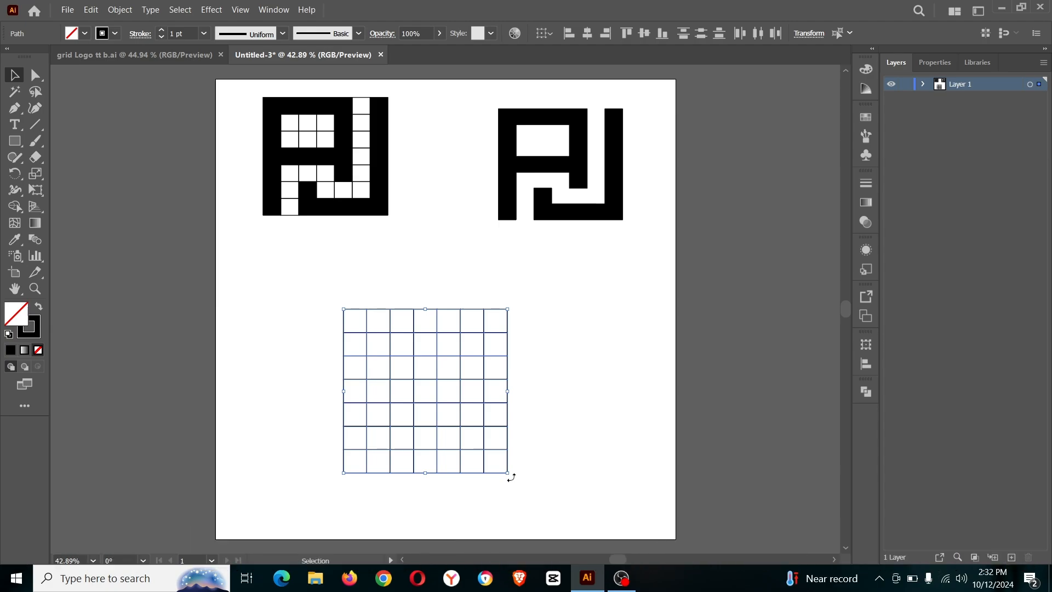
{"action": "left_click_drag", "start_coordinate": [513, 475], "coordinate": [564, 443]}
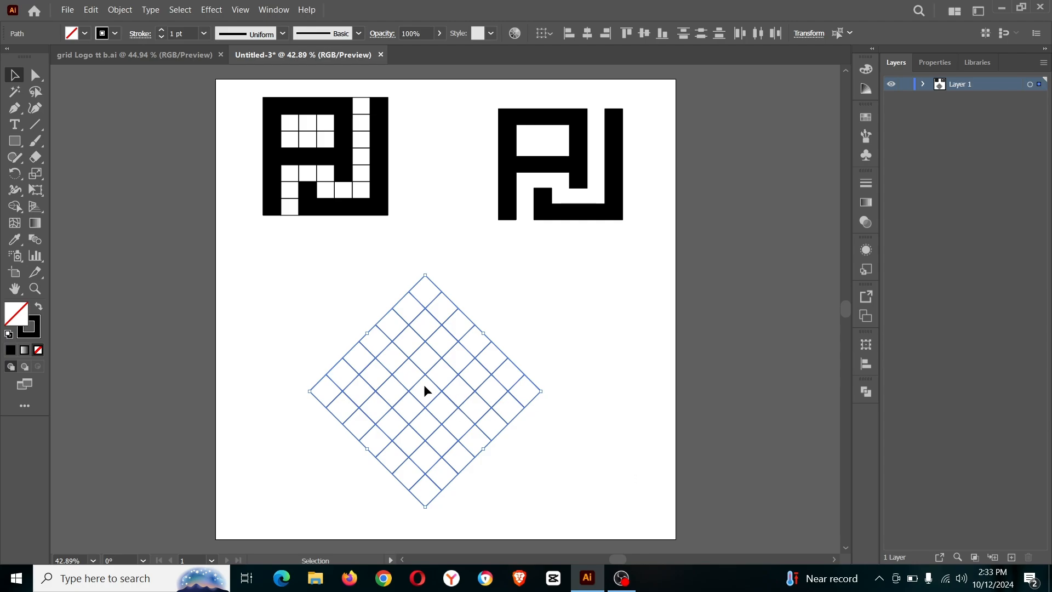
Step: Set up the Shape Builder tool on the diamond grid with a black fill and no stroke
{"action": "left_click", "coordinate": [15, 206]}
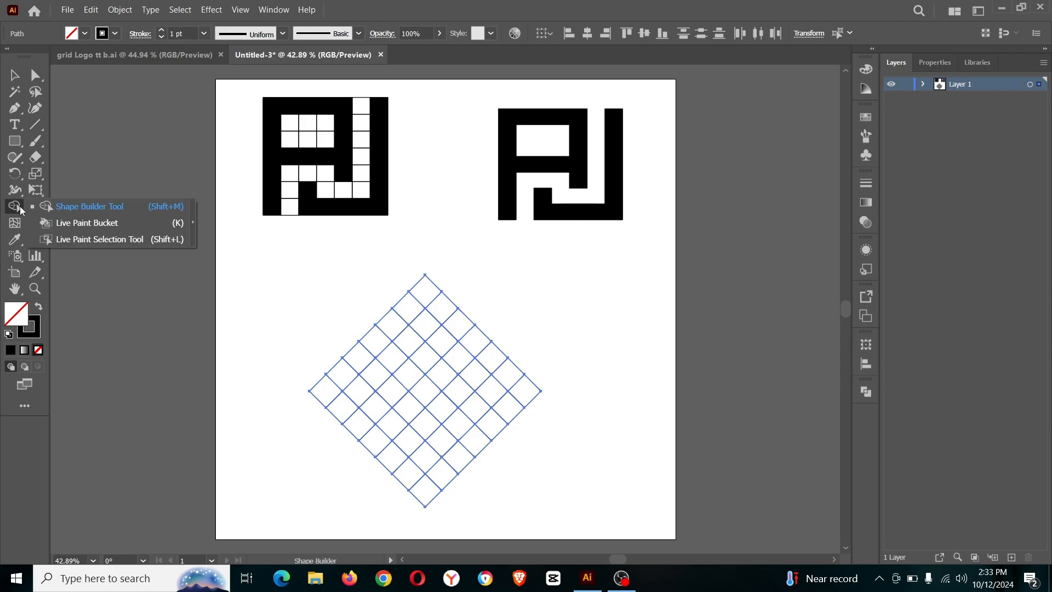
{"action": "left_click", "coordinate": [51, 206]}
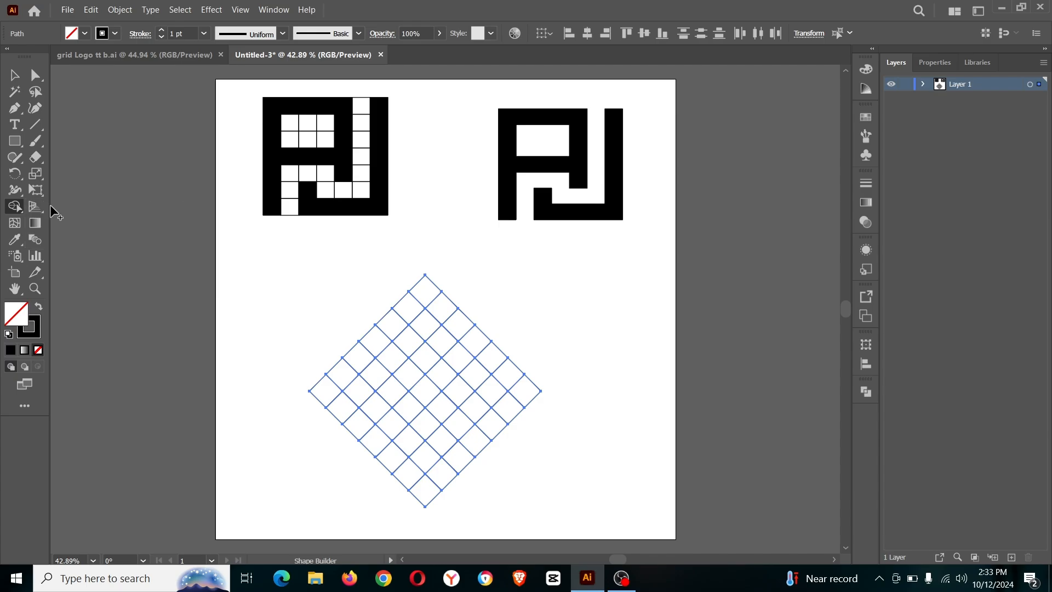
{"action": "left_click", "coordinate": [84, 34]}
{"action": "left_click", "coordinate": [39, 58]}
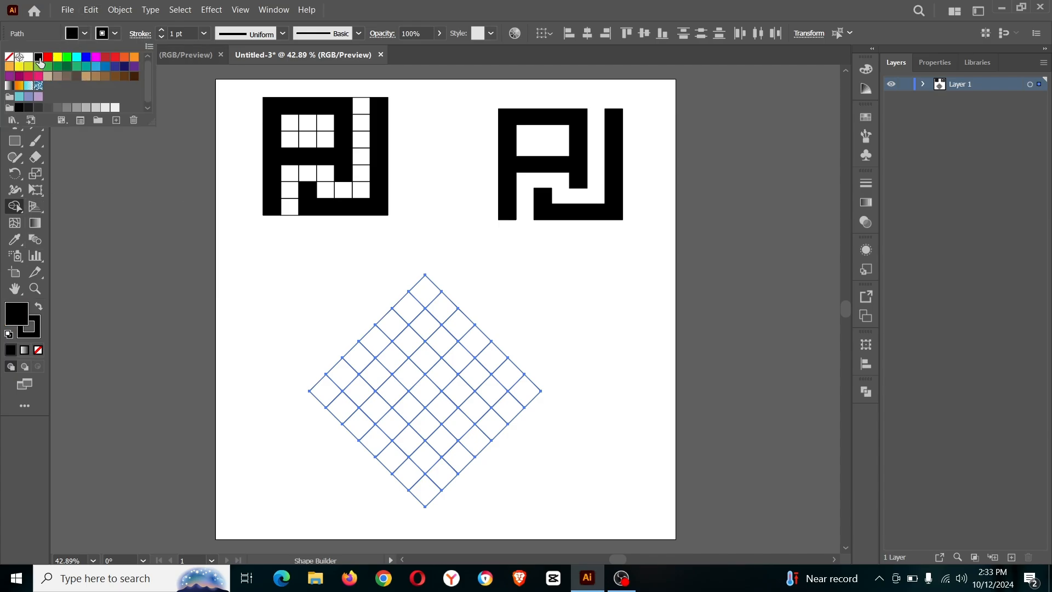
{"action": "left_click", "coordinate": [116, 34]}
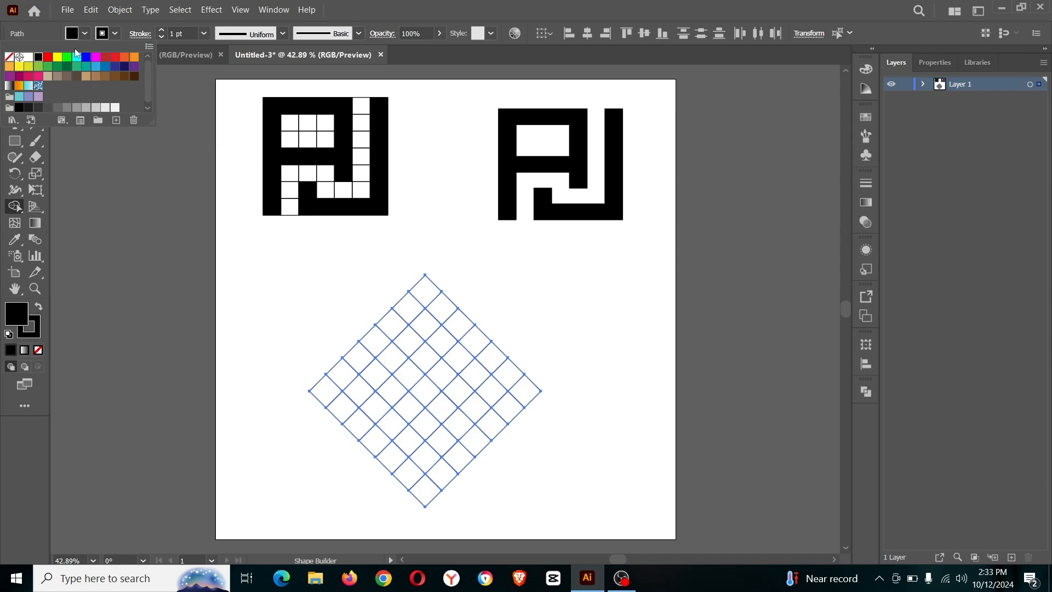
{"action": "left_click", "coordinate": [9, 57]}
{"action": "left_click", "coordinate": [280, 412]}
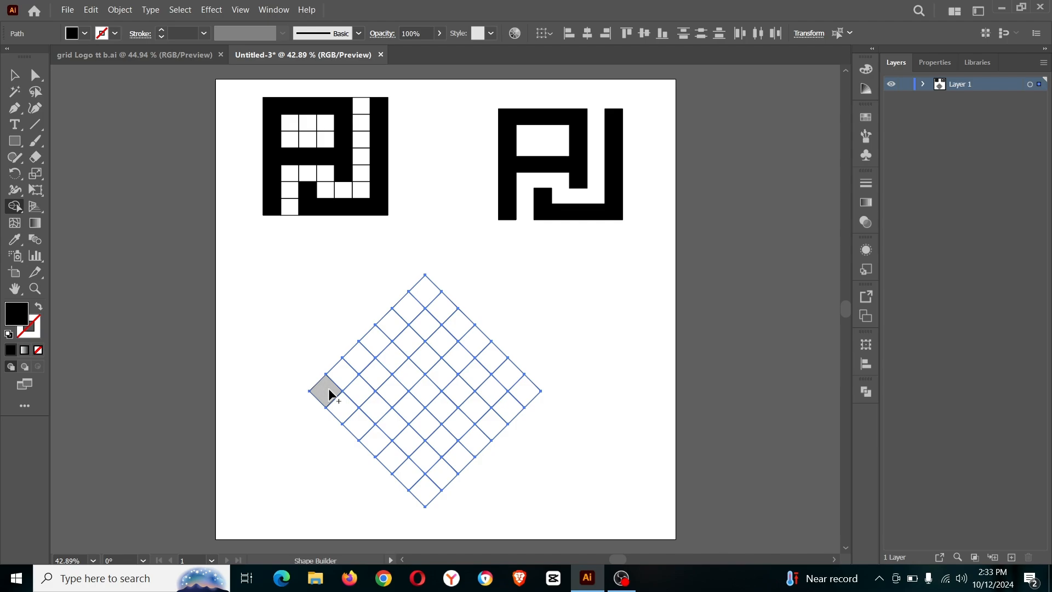
Step: Merge the cells along the diamond's two upper edges into a black chevron, and the inner and lower cells into a G-shaped spiral
{"action": "mouse_move", "coordinate": [331, 394]}
{"action": "left_mouse_down"}
{"action": "mouse_move", "coordinate": [420, 296]}
{"action": "mouse_move", "coordinate": [474, 333]}
{"action": "mouse_move", "coordinate": [520, 390]}
{"action": "left_mouse_up"}
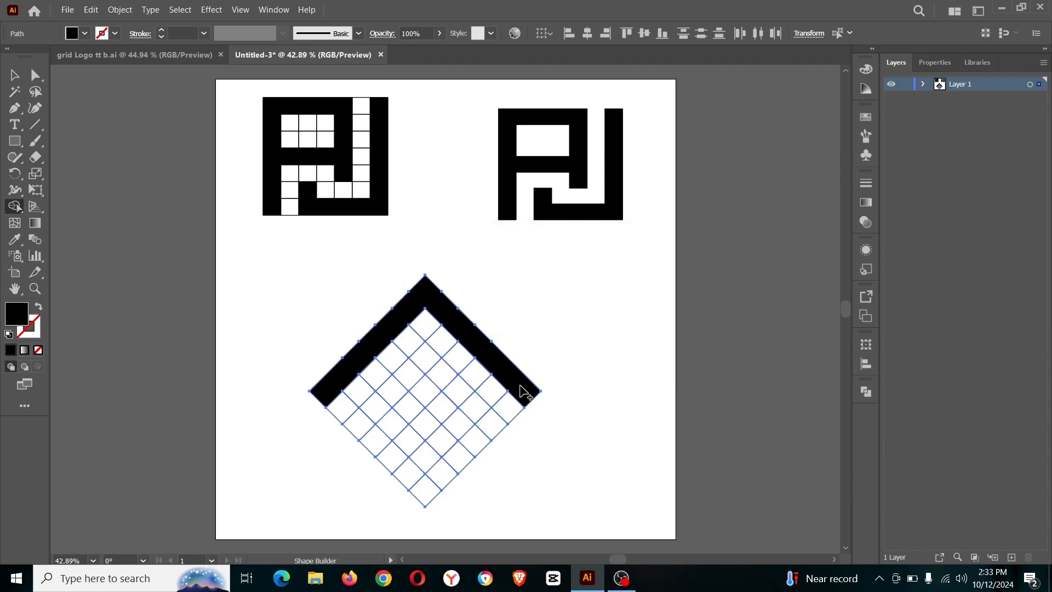
{"action": "mouse_move", "coordinate": [425, 360]}
{"action": "left_mouse_down"}
{"action": "mouse_move", "coordinate": [360, 433]}
{"action": "mouse_move", "coordinate": [406, 476]}
{"action": "mouse_move", "coordinate": [439, 488]}
{"action": "mouse_move", "coordinate": [482, 427]}
{"action": "mouse_move", "coordinate": [462, 399]}
{"action": "mouse_move", "coordinate": [429, 418]}
{"action": "mouse_move", "coordinate": [436, 434]}
{"action": "left_mouse_up"}
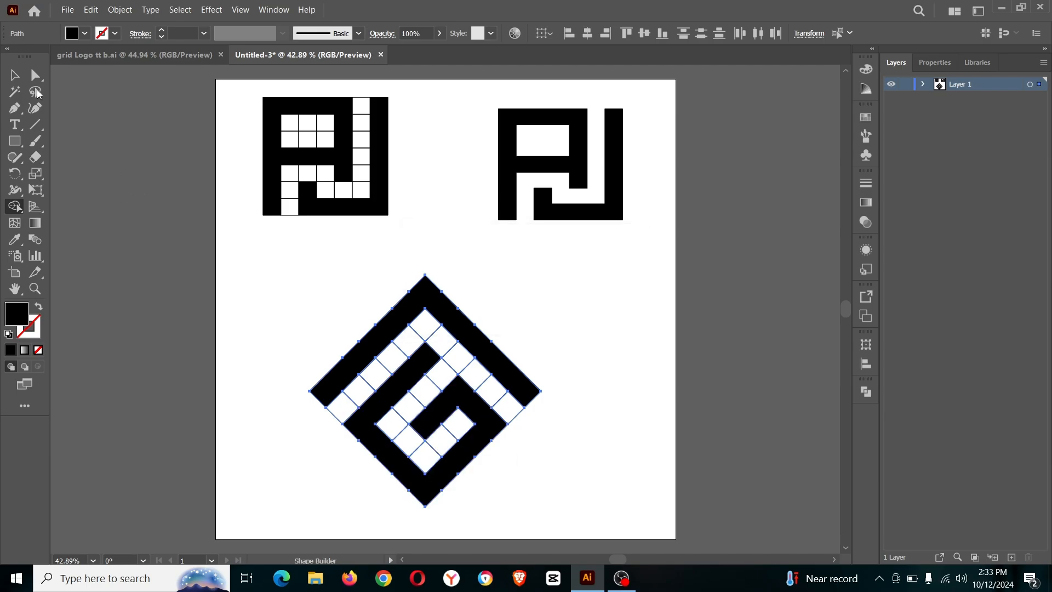
{"action": "left_click", "coordinate": [13, 75]}
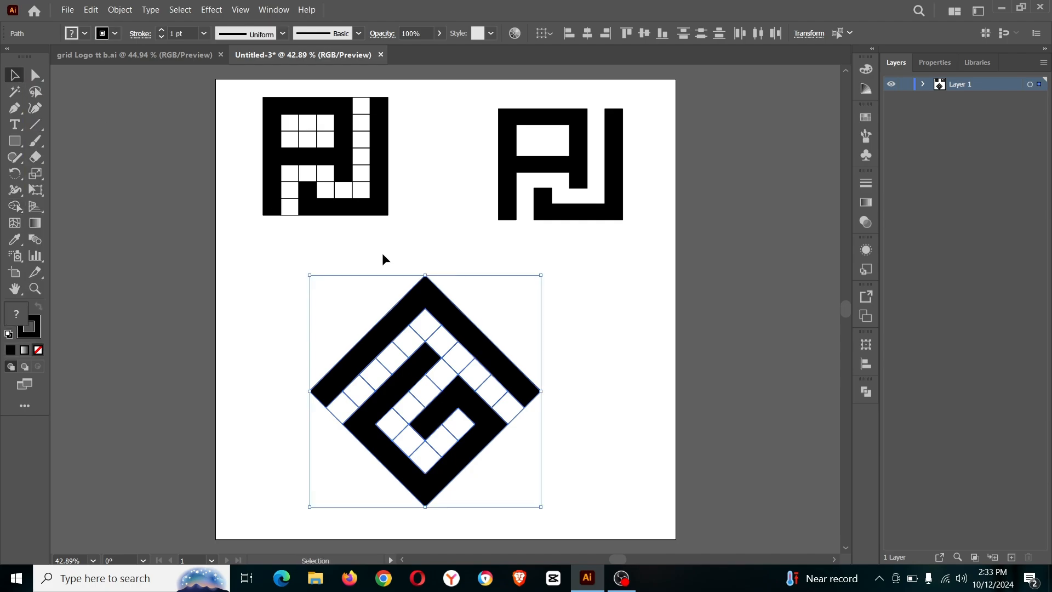
Step: Move the diamond grid slightly up and left, and place a grouped copy of its black chevron and spiral to its right
{"action": "left_click_drag", "start_coordinate": [445, 310], "coordinate": [399, 293]}
{"action": "left_click", "coordinate": [499, 312]}
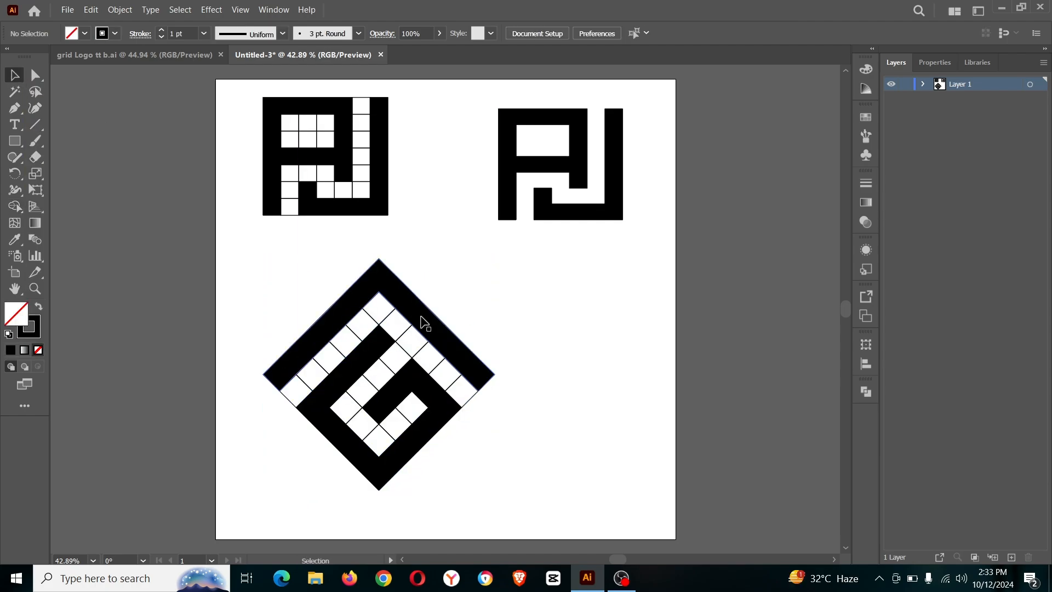
{"action": "left_click", "coordinate": [422, 320]}
{"action": "left_click_drag", "start_coordinate": [433, 393], "coordinate": [656, 415]}
{"action": "right_click", "coordinate": [647, 415]}
{"action": "key", "text": "Escape"}
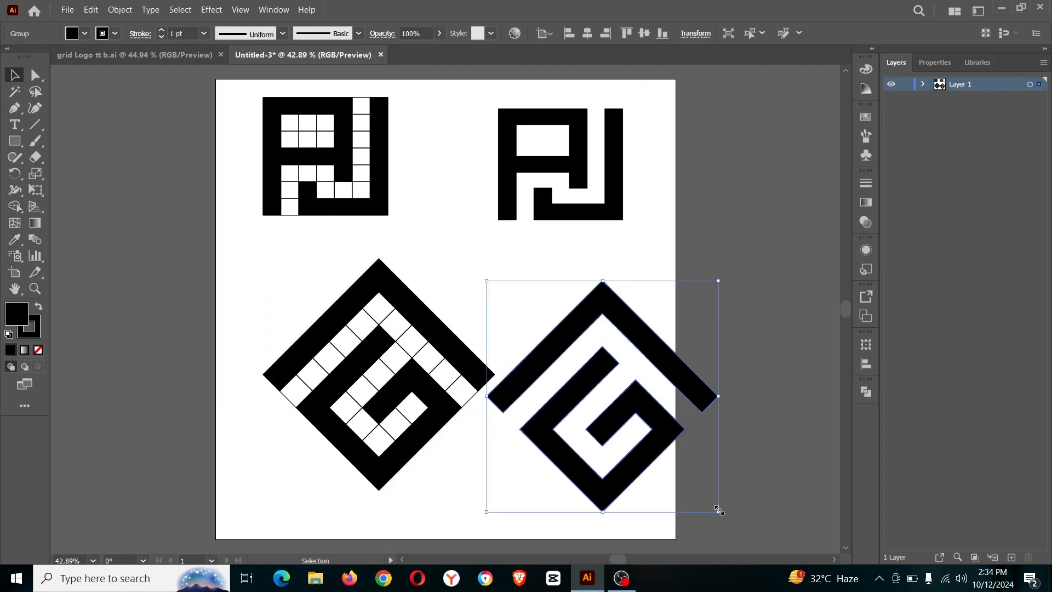
Step: Scale the black copy and the original diamond grid down to about two thirds, place them side by side, and deselect
{"action": "left_click_drag", "start_coordinate": [718, 512], "coordinate": [660, 475]}
{"action": "left_click_drag", "start_coordinate": [252, 270], "coordinate": [419, 415]}
{"action": "left_click_drag", "start_coordinate": [375, 326], "coordinate": [364, 388]}
{"action": "left_click", "coordinate": [446, 364]}
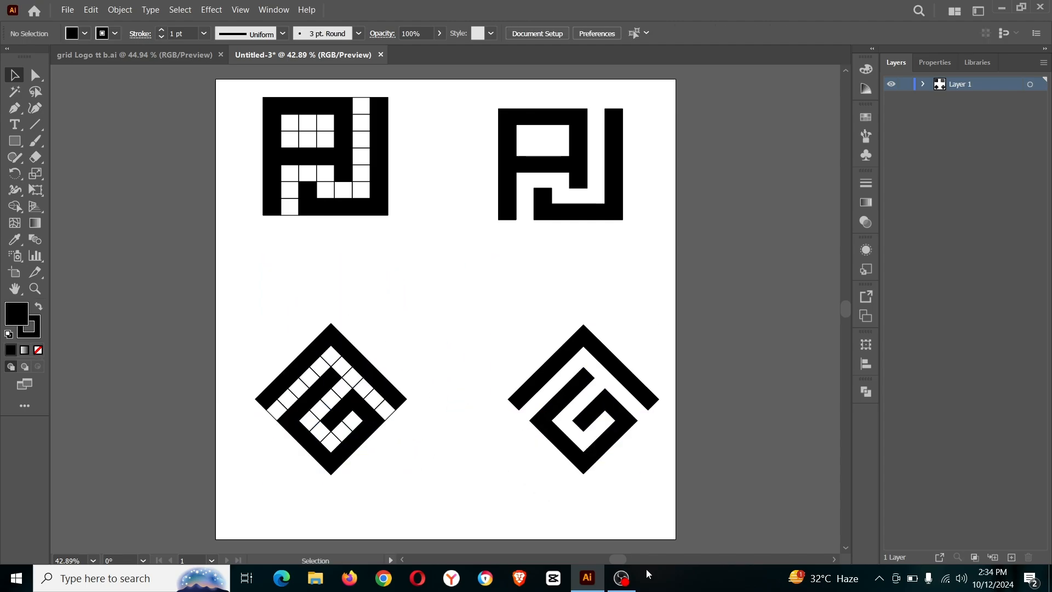